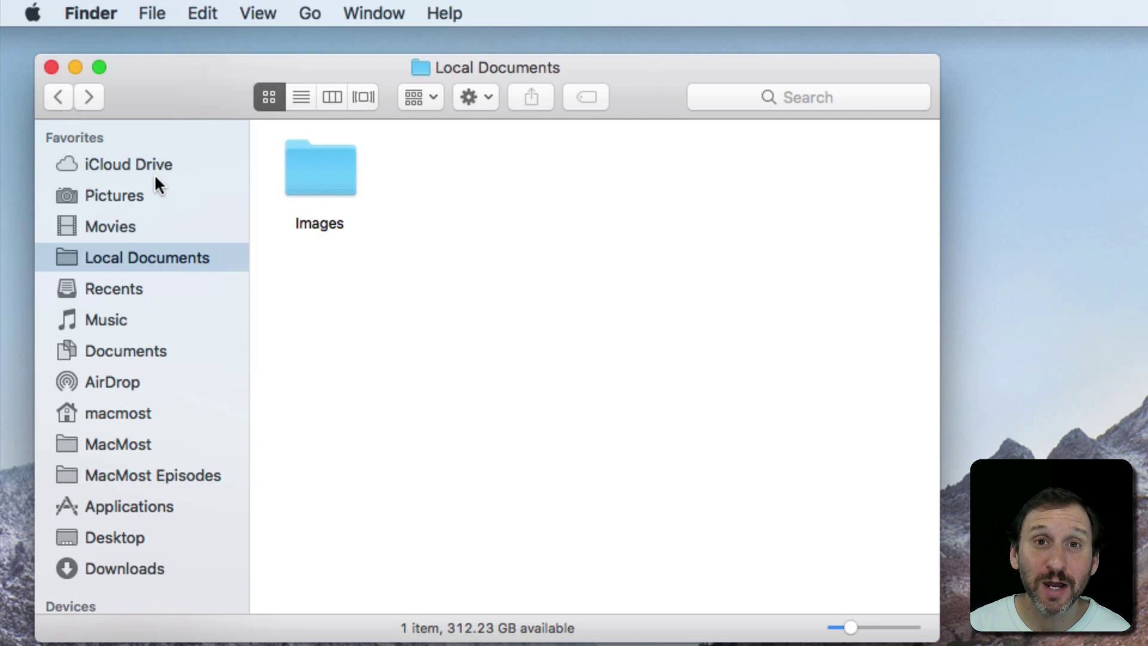
Step: Open iCloud Drive's Documents > Docs folder and bring up the sharing options for Test.txt
left_click(127, 166)
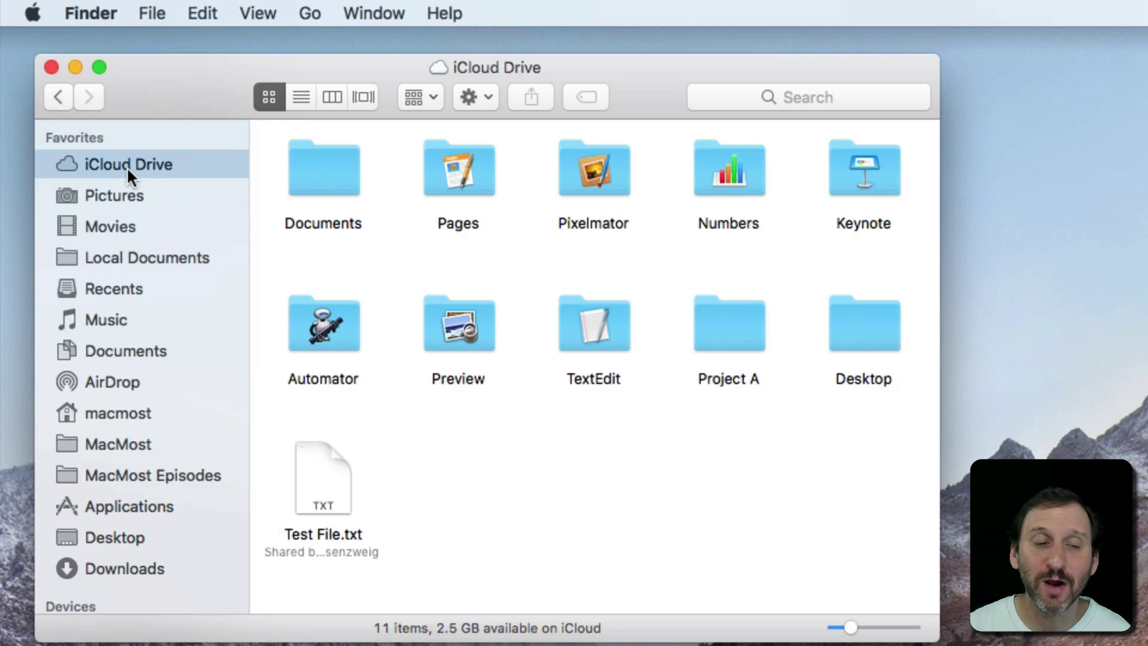
double_click(316, 165)
double_click(466, 175)
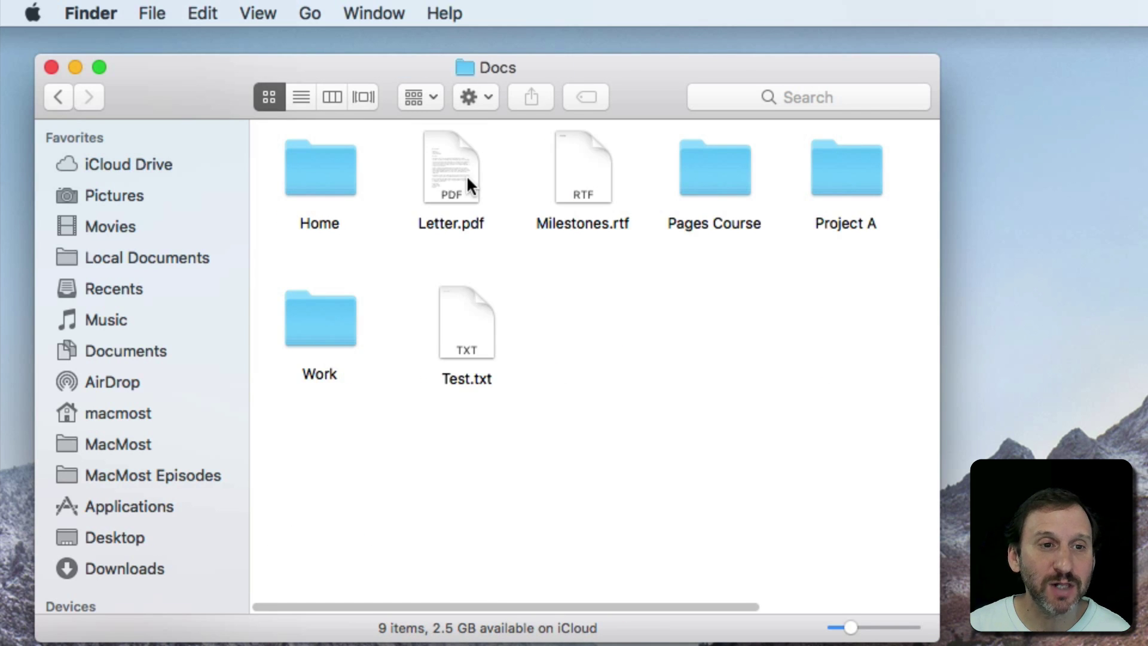
left_click(466, 307)
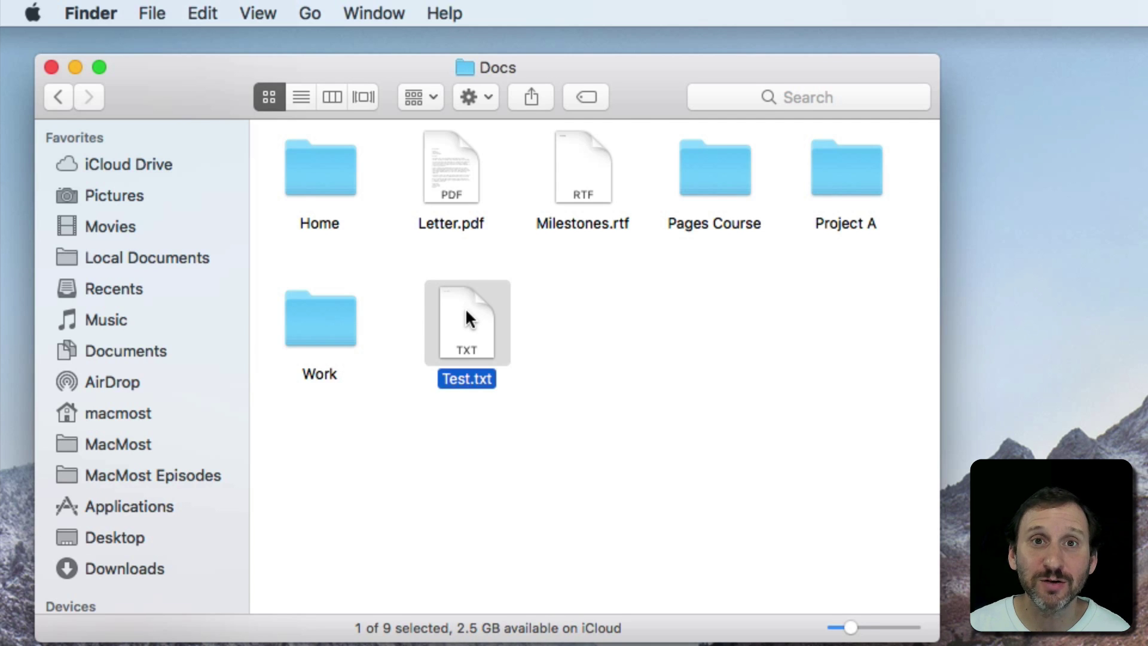
left_click(531, 96)
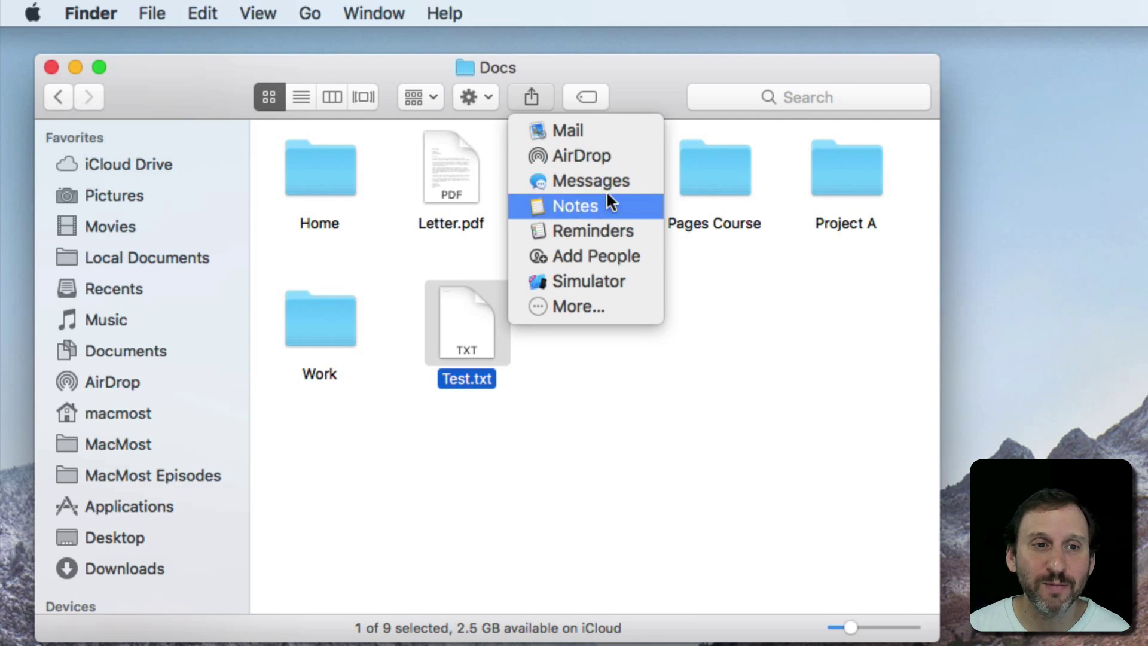
Step: Share Test.txt through Add People as a copied link: Anyone with the link, Can make changes
left_click(591, 257)
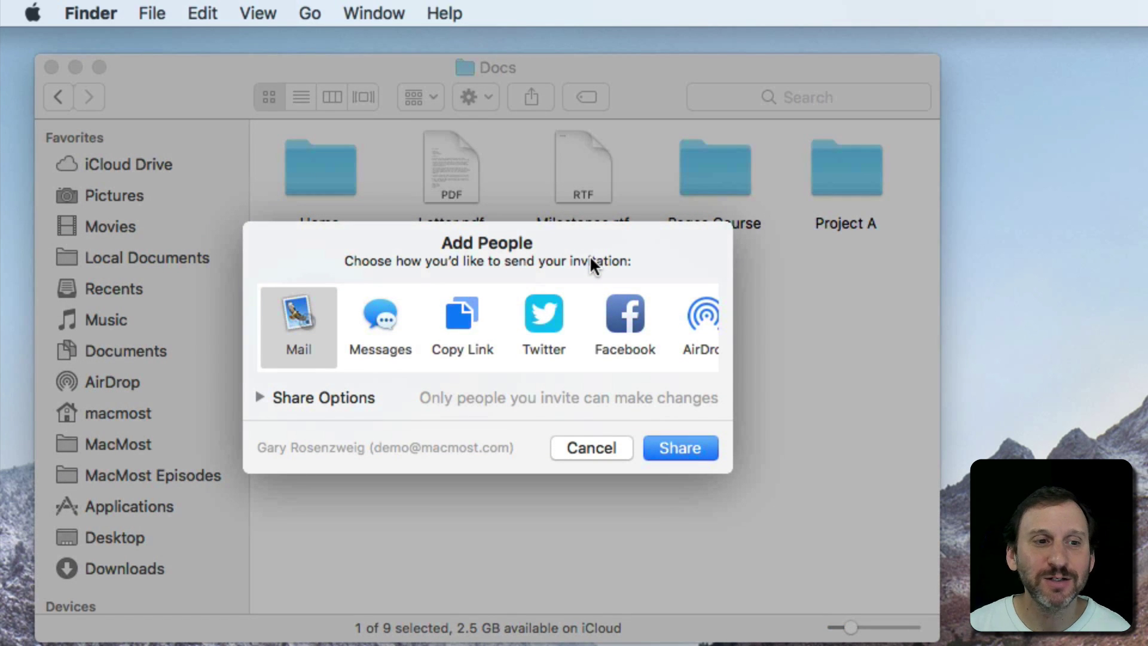
left_click(259, 397)
left_click(531, 400)
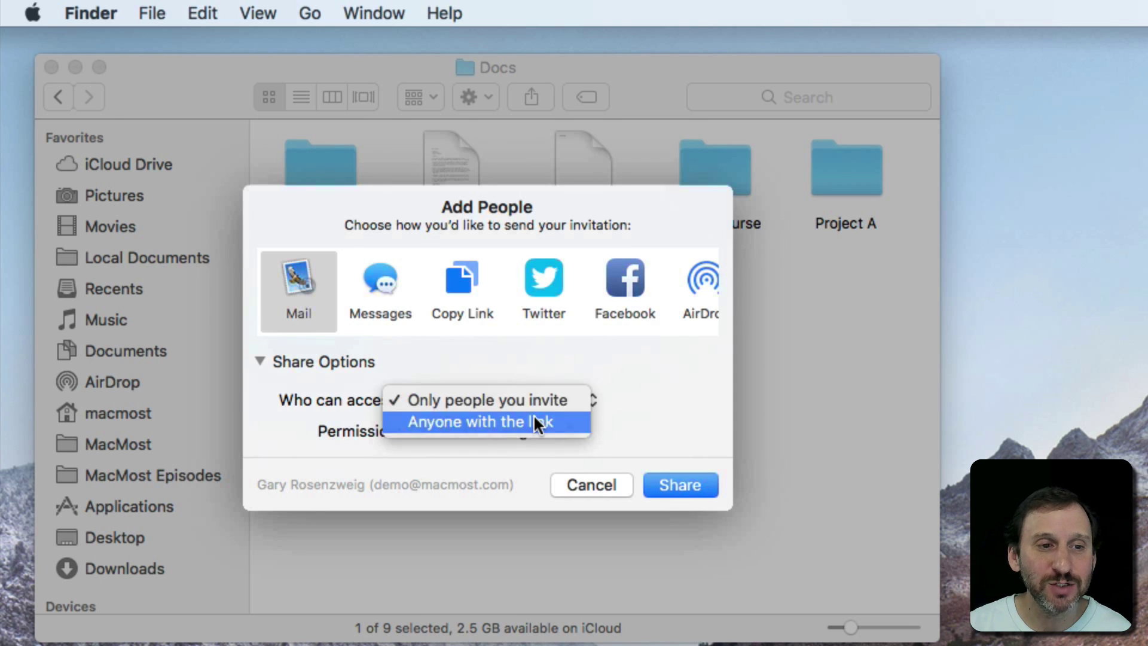
left_click(534, 420)
left_click(480, 433)
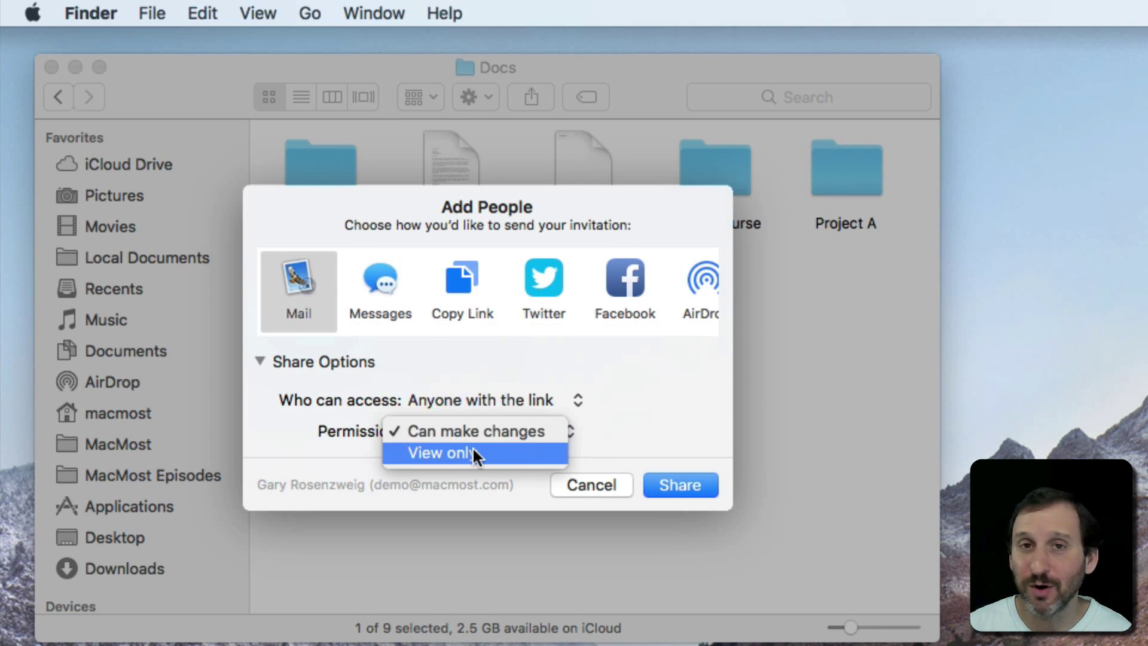
left_click(625, 422)
left_click(469, 280)
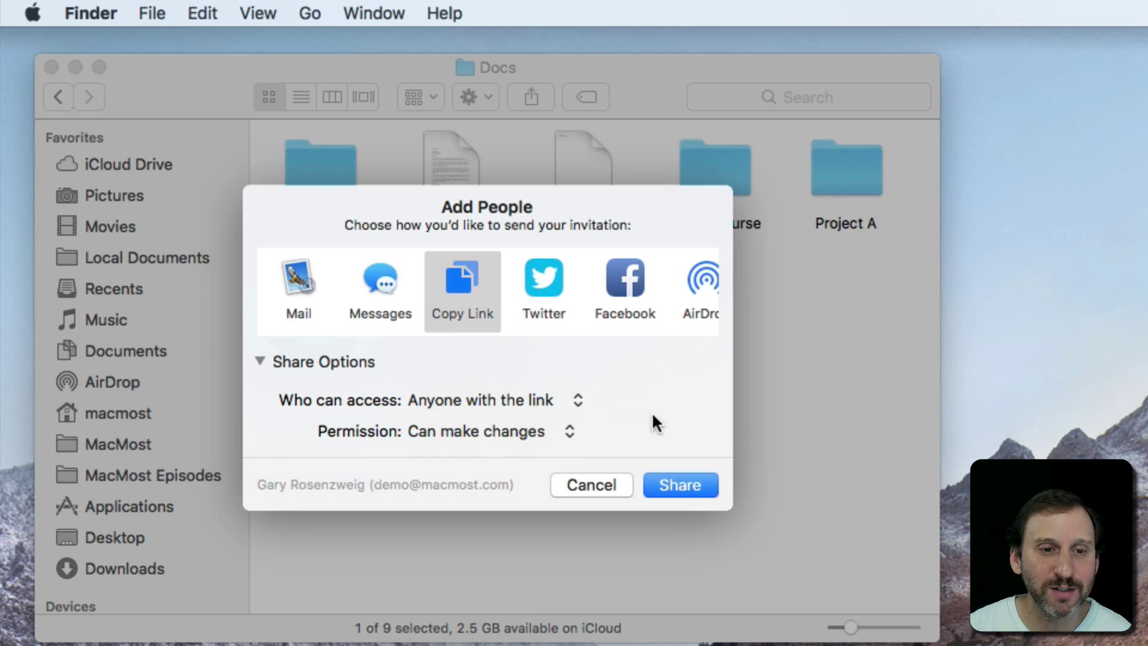
left_click(663, 482)
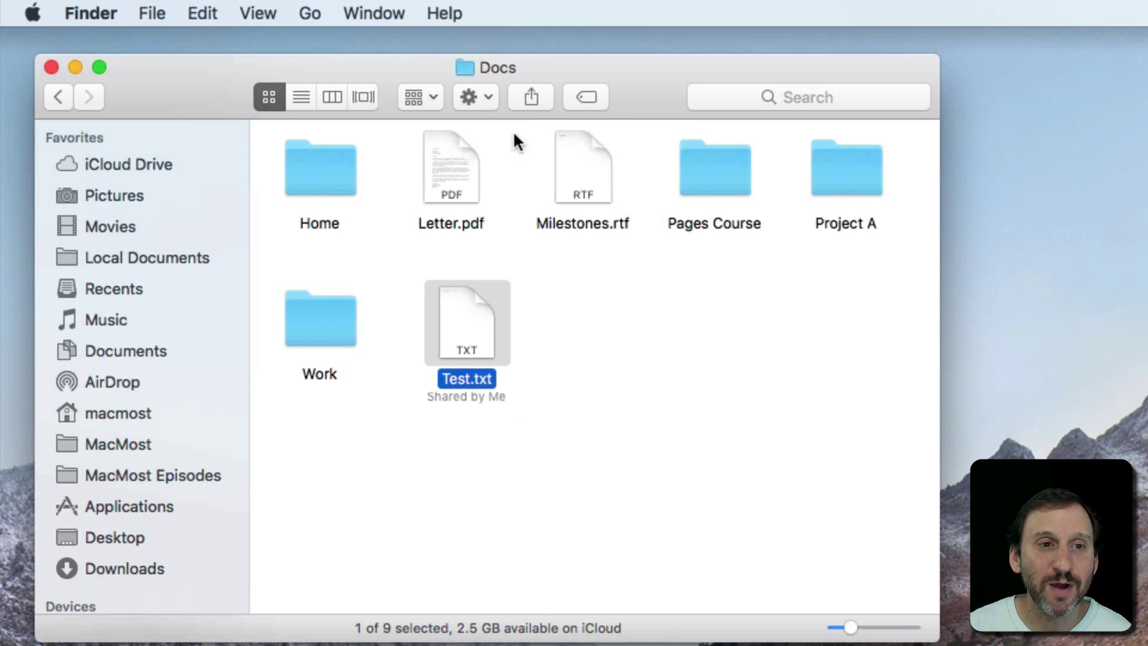
left_click(529, 95)
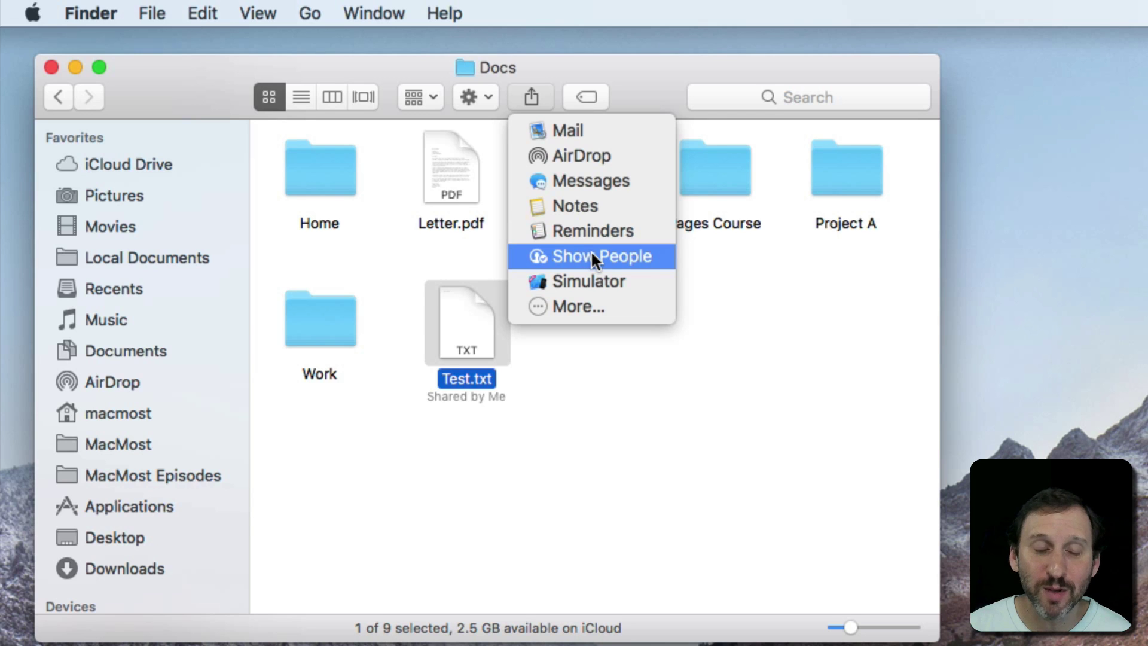
left_click(592, 256)
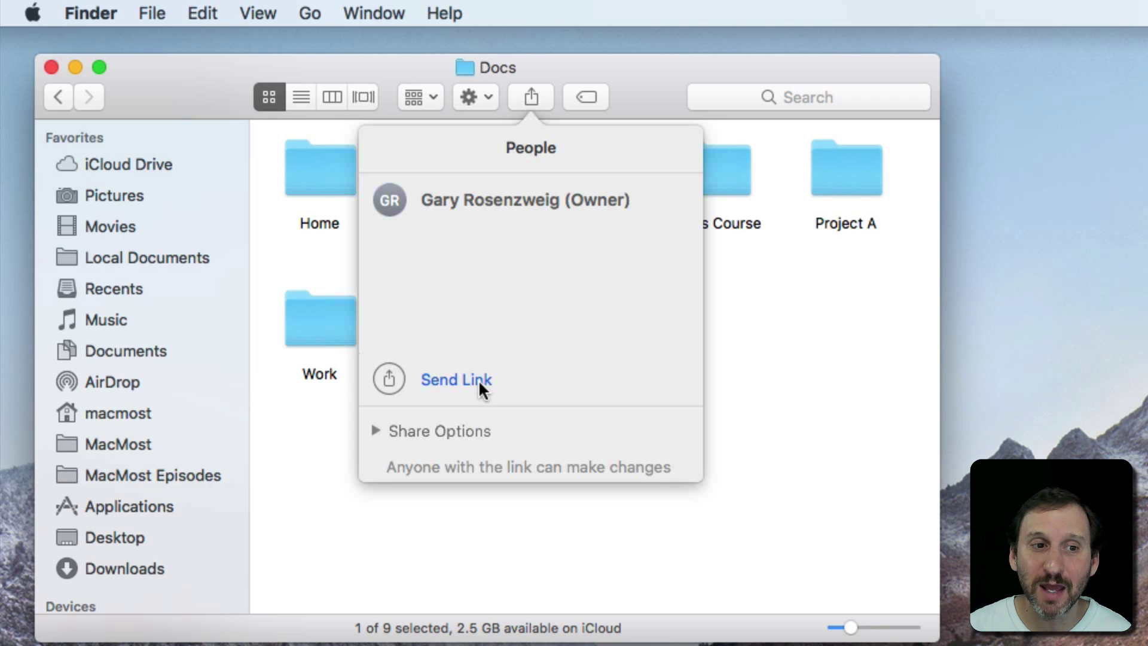
left_click(375, 431)
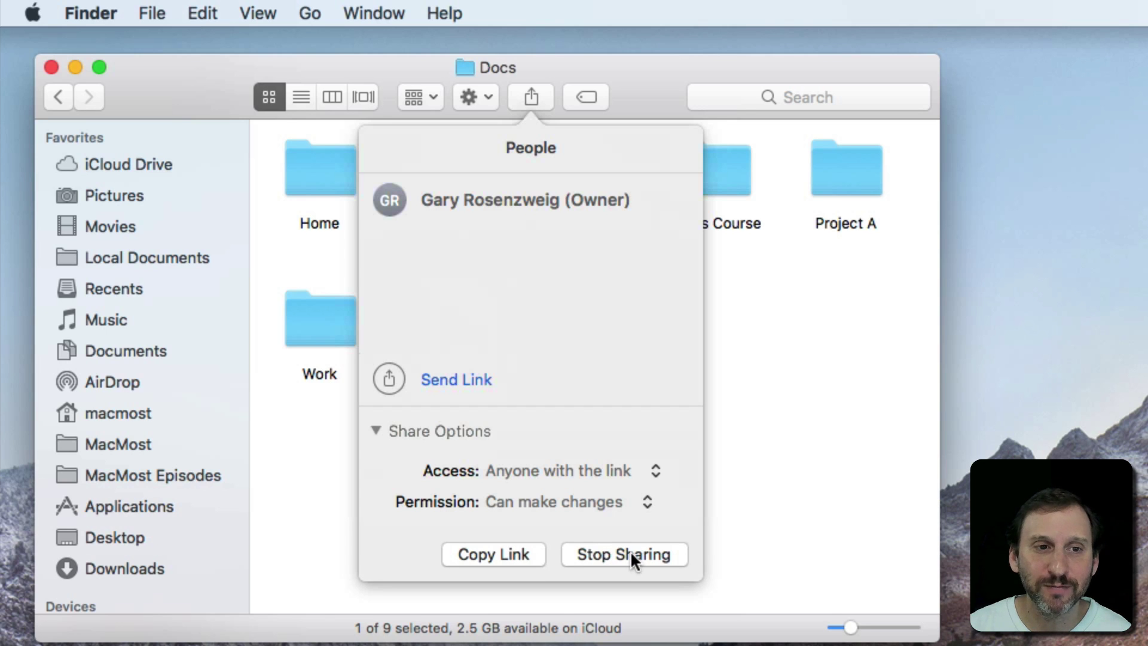
left_click(767, 481)
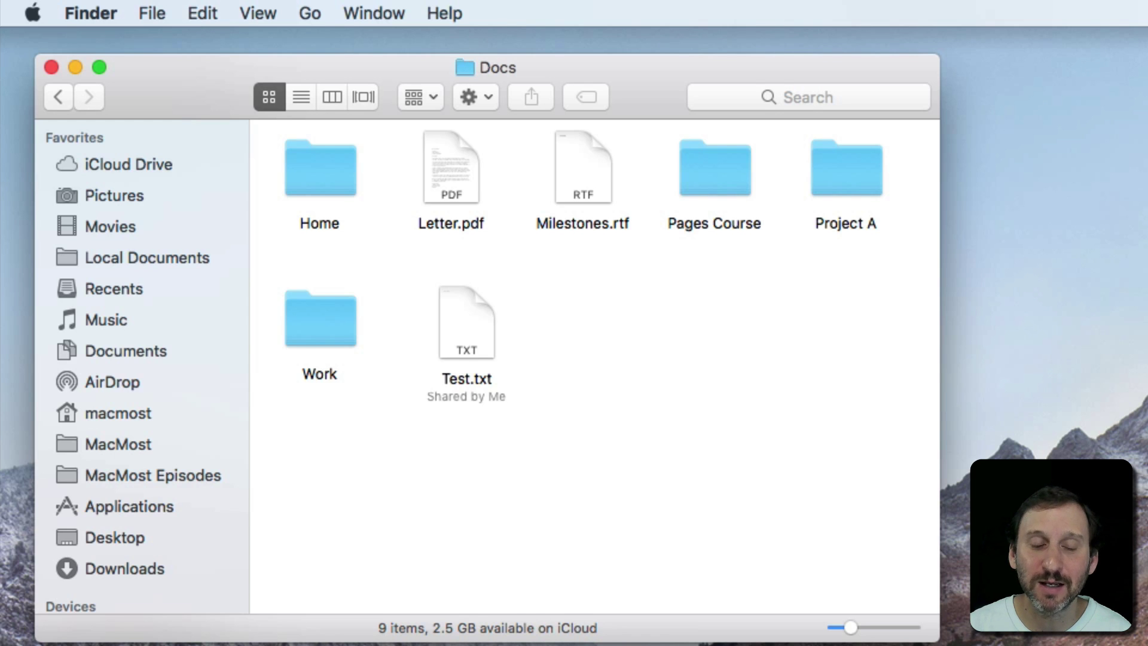
Step: Launch Safari and load the copied Test.txt share link from the address bar
left_click(219, 615)
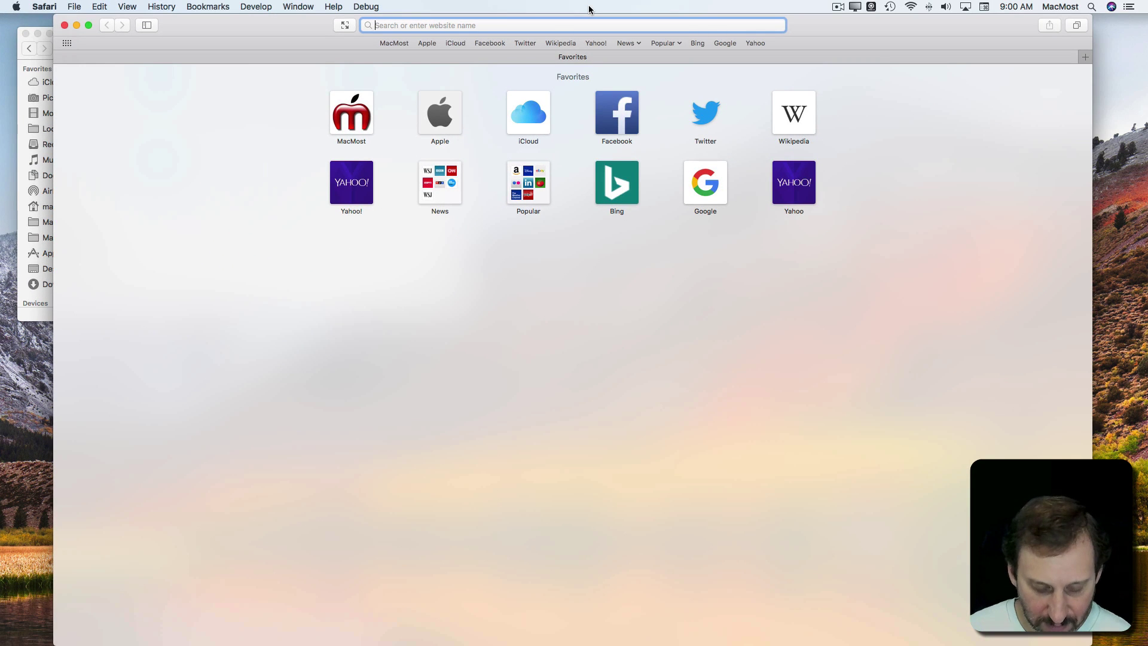
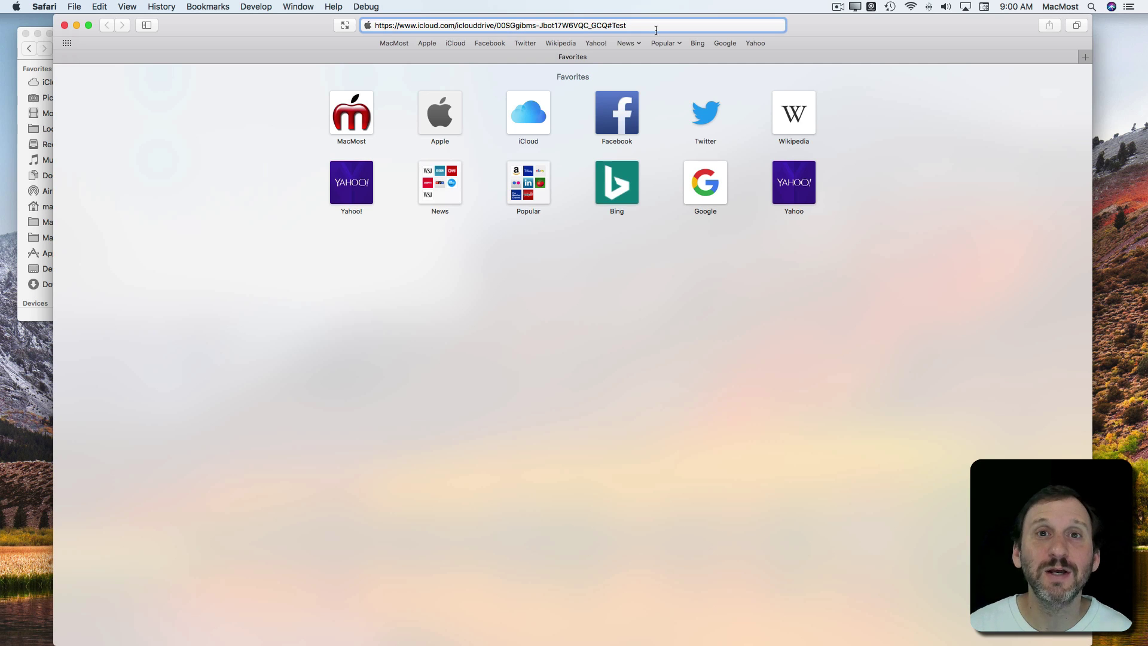
key("Return")
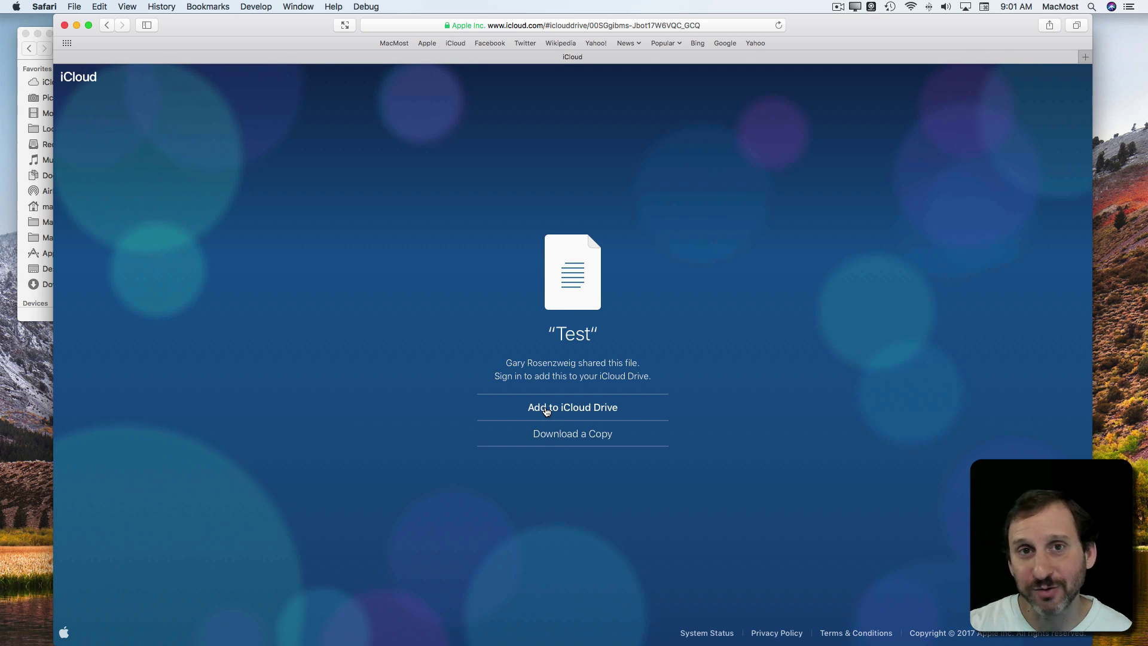
Step: Download a copy of the shared Test file from iCloud, then close Safari
left_click(556, 436)
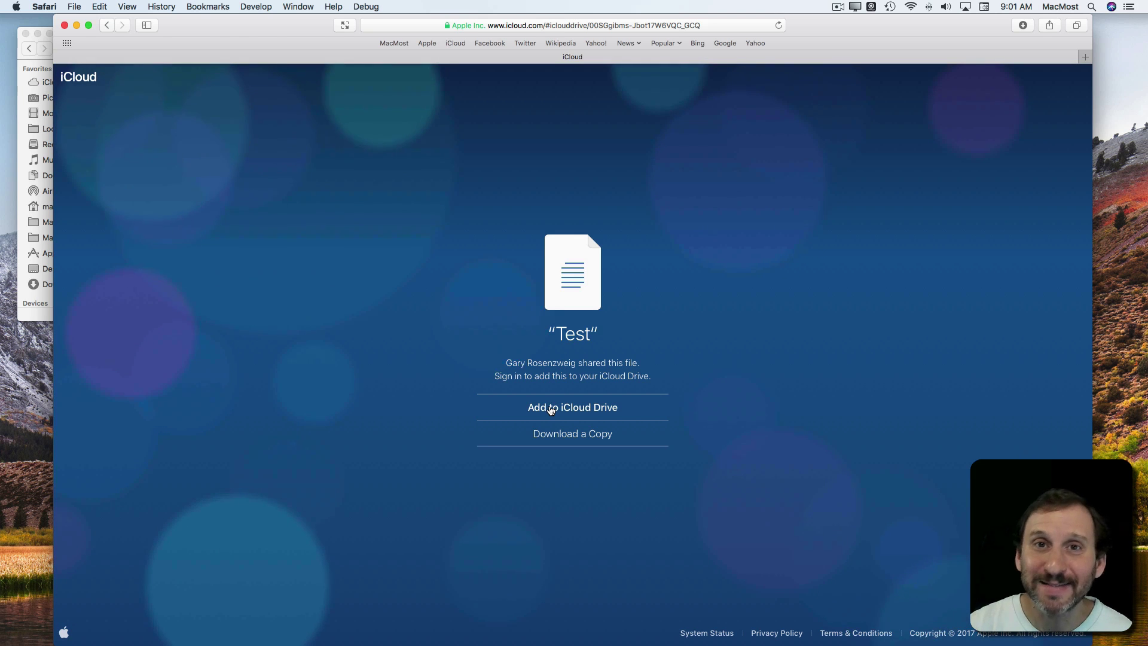
left_click(65, 27)
left_click(247, 233)
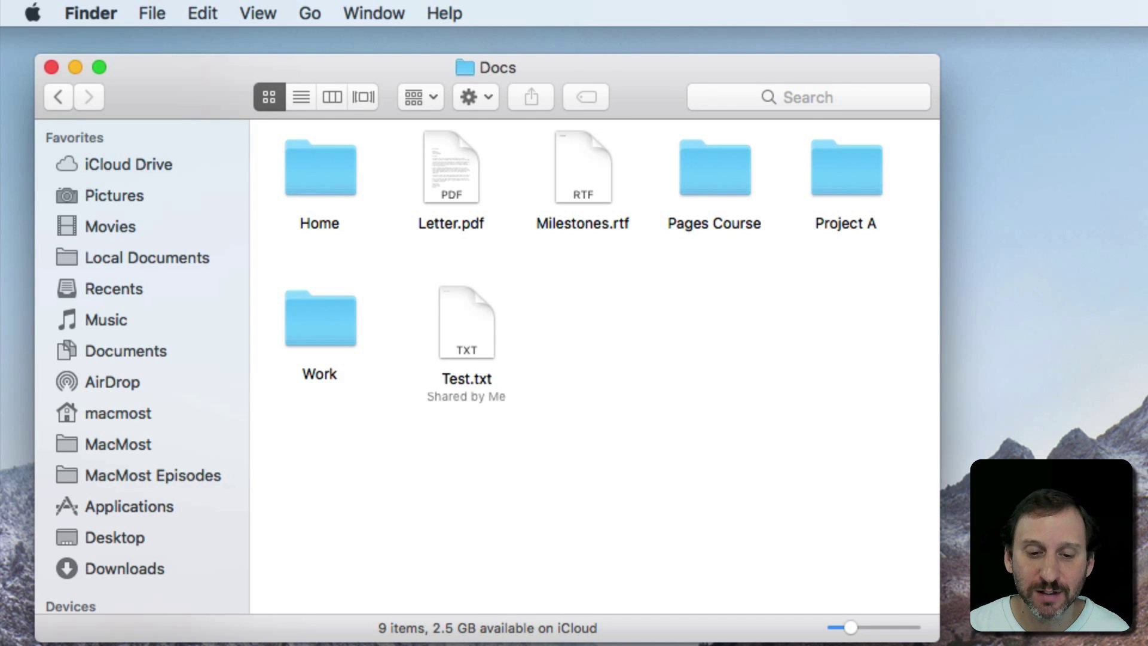
Step: Switch to Messages and open the test2 iCloud Drive link from the conversation, confirming Open
key("super+Tab")
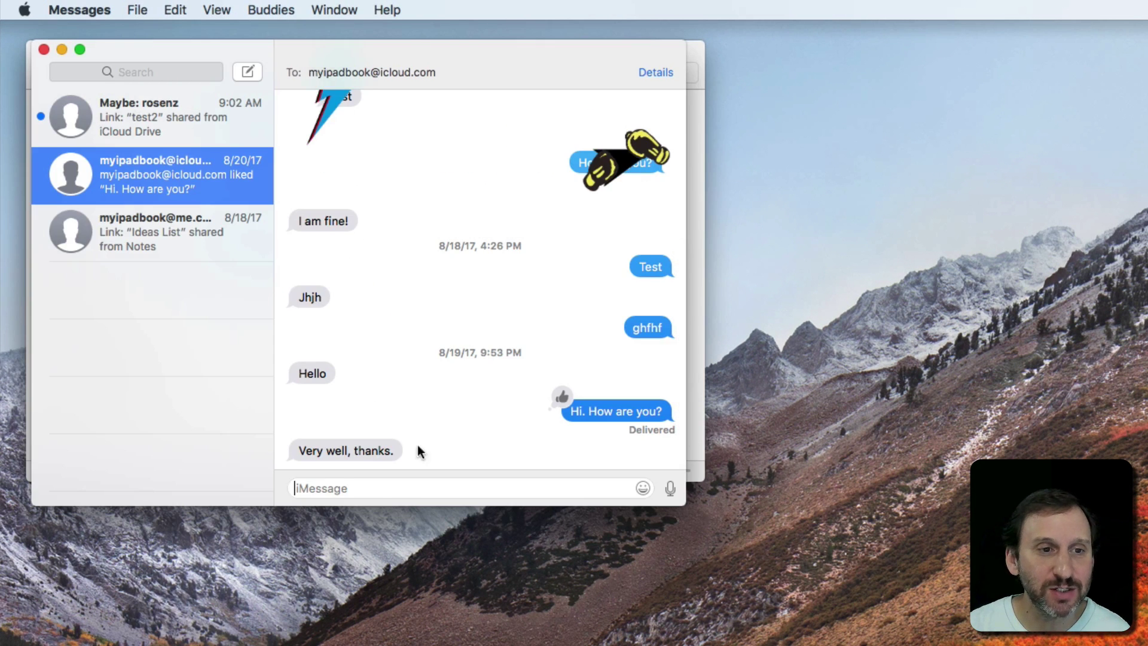
left_click(136, 122)
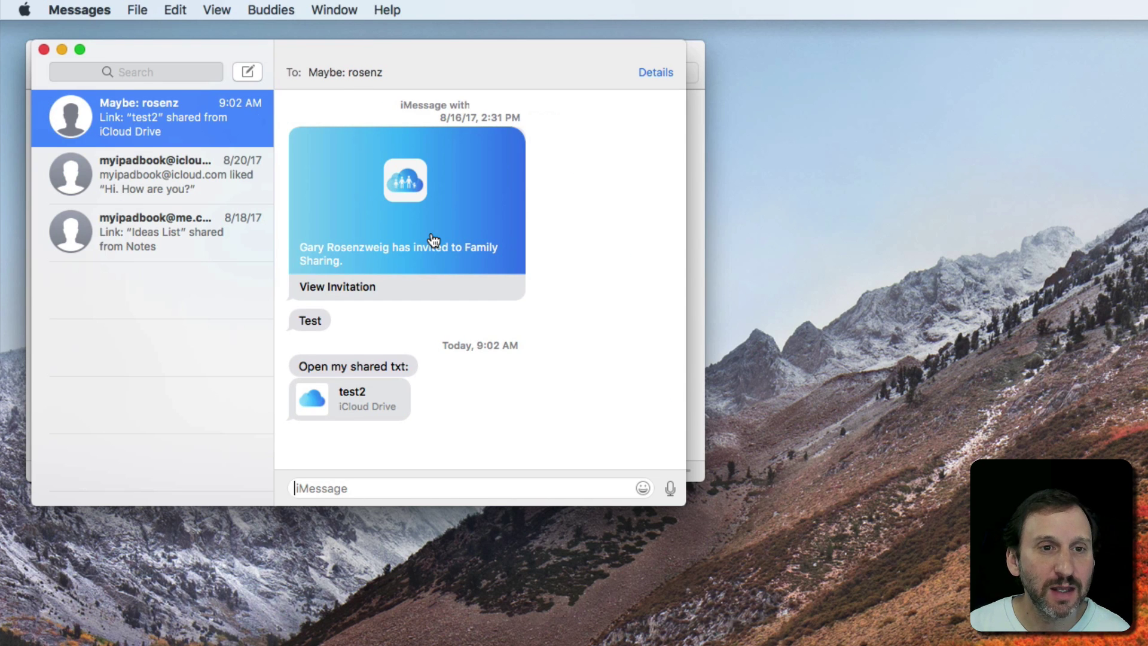
left_click(341, 406)
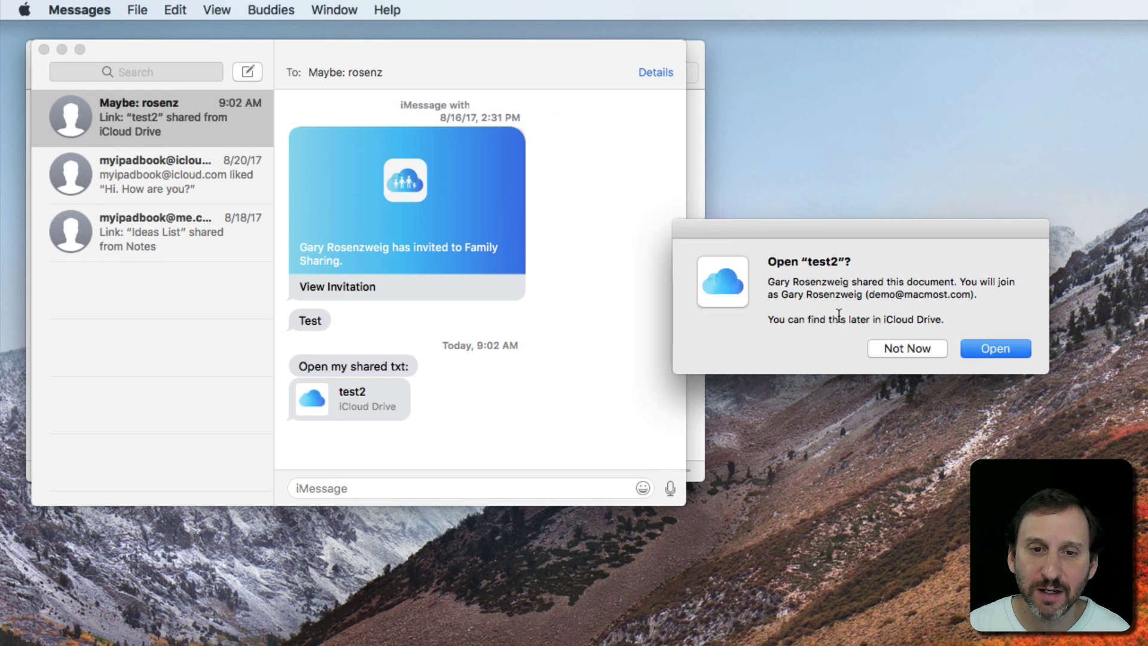
left_click(995, 349)
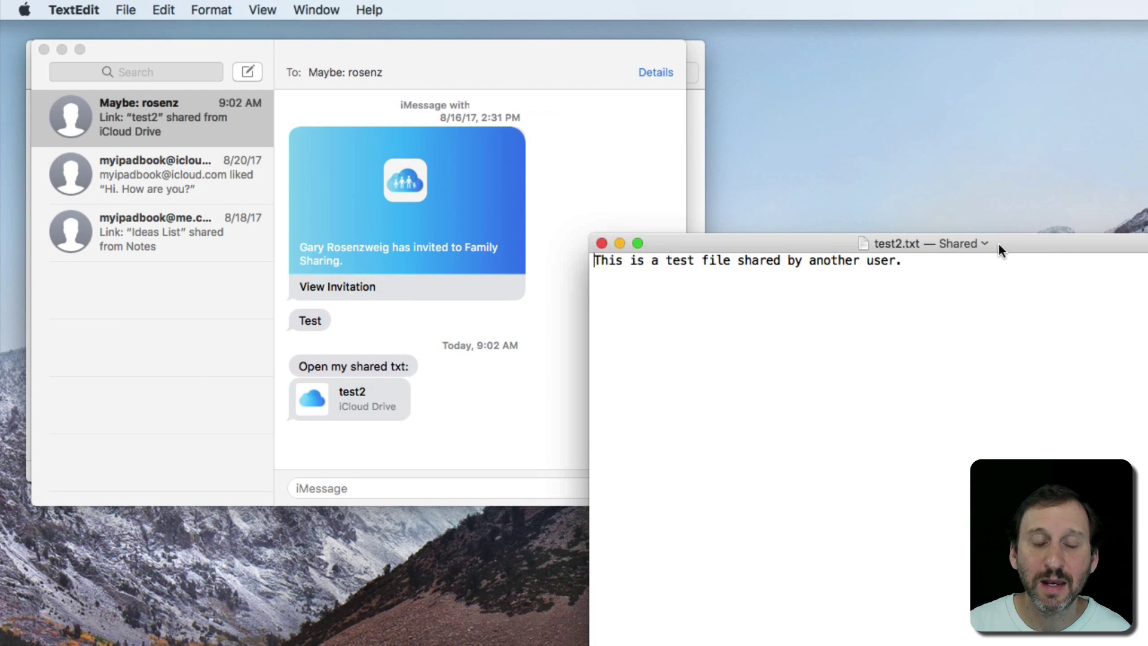
Step: Append " Add something to it." after the existing sentence in test2.txt
left_click_drag(1013, 251, 1033, 315)
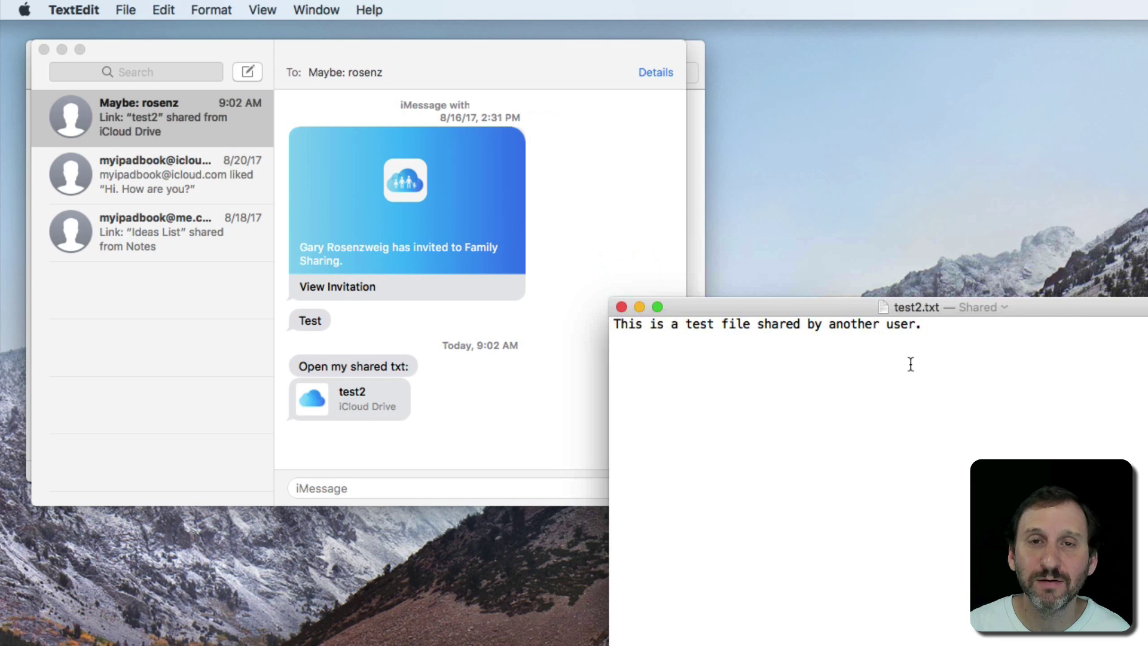
left_click(1004, 347)
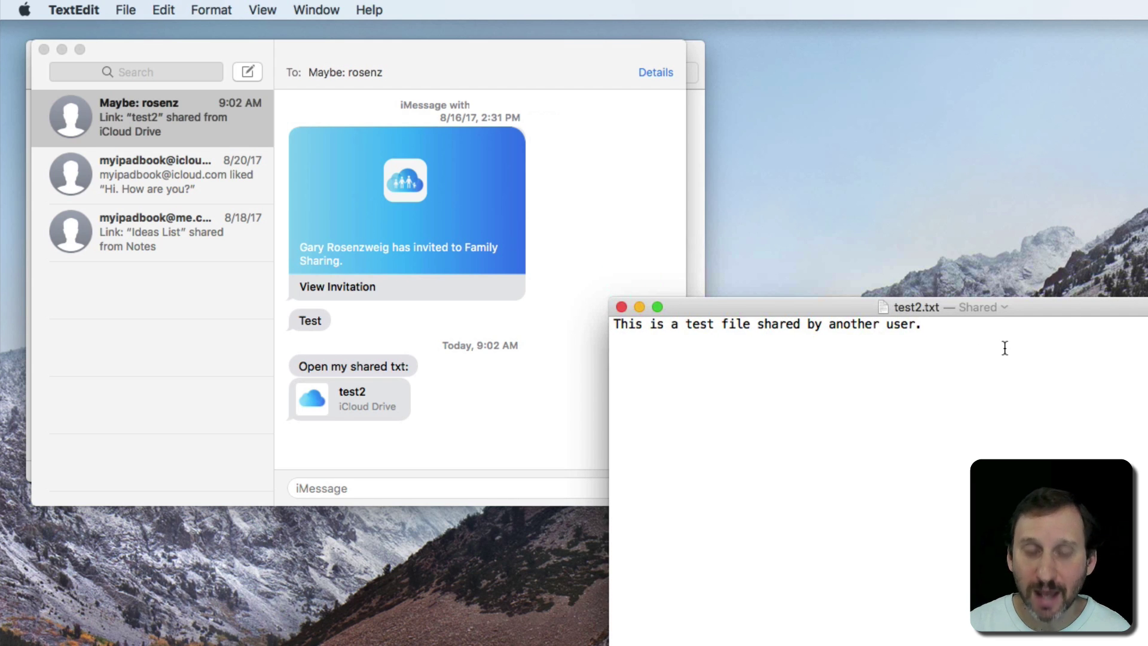
type("Add som")
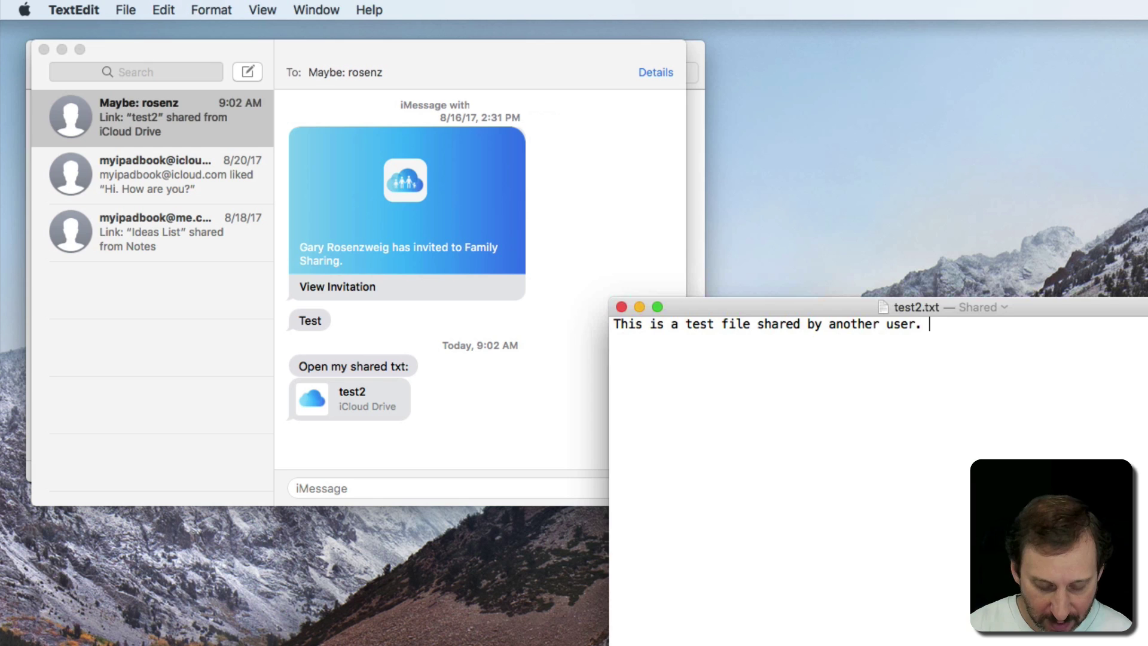
type("ething to it.")
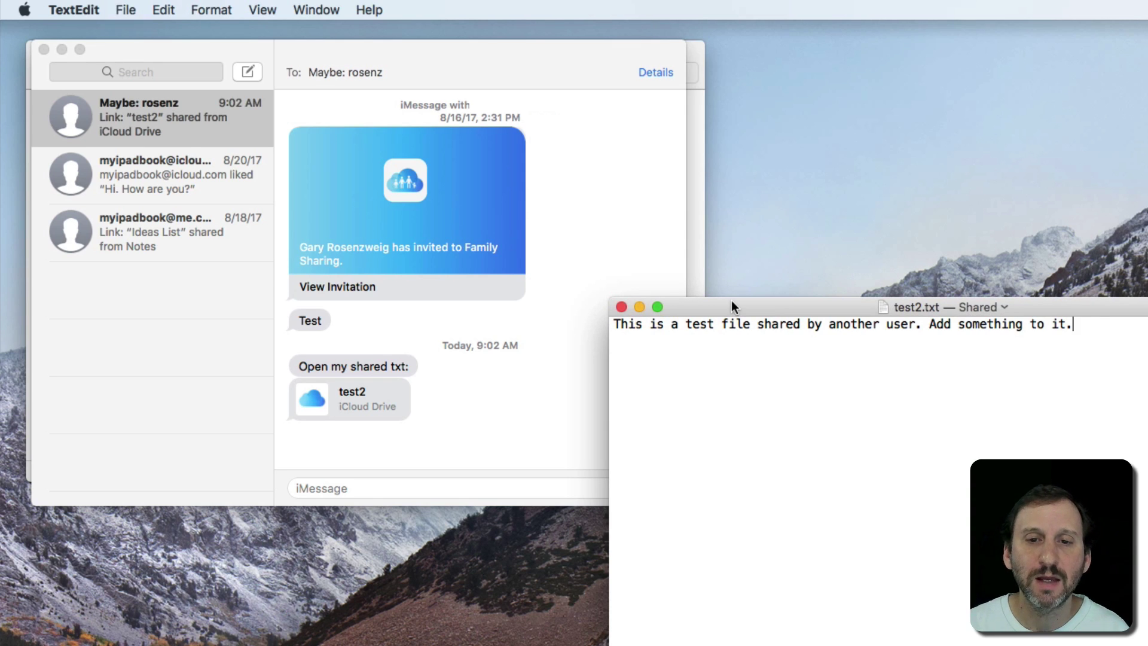
Step: Hide Messages and select test2.txt at the top level of iCloud Drive in Finder
left_click(425, 69)
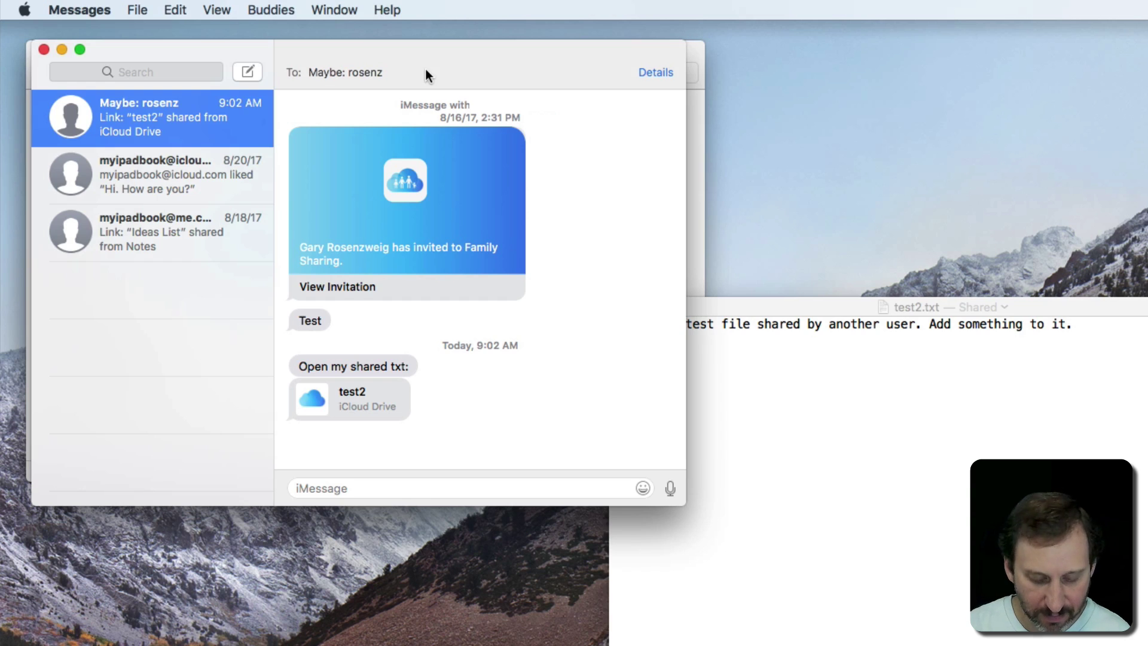
key("super+h")
left_click(507, 70)
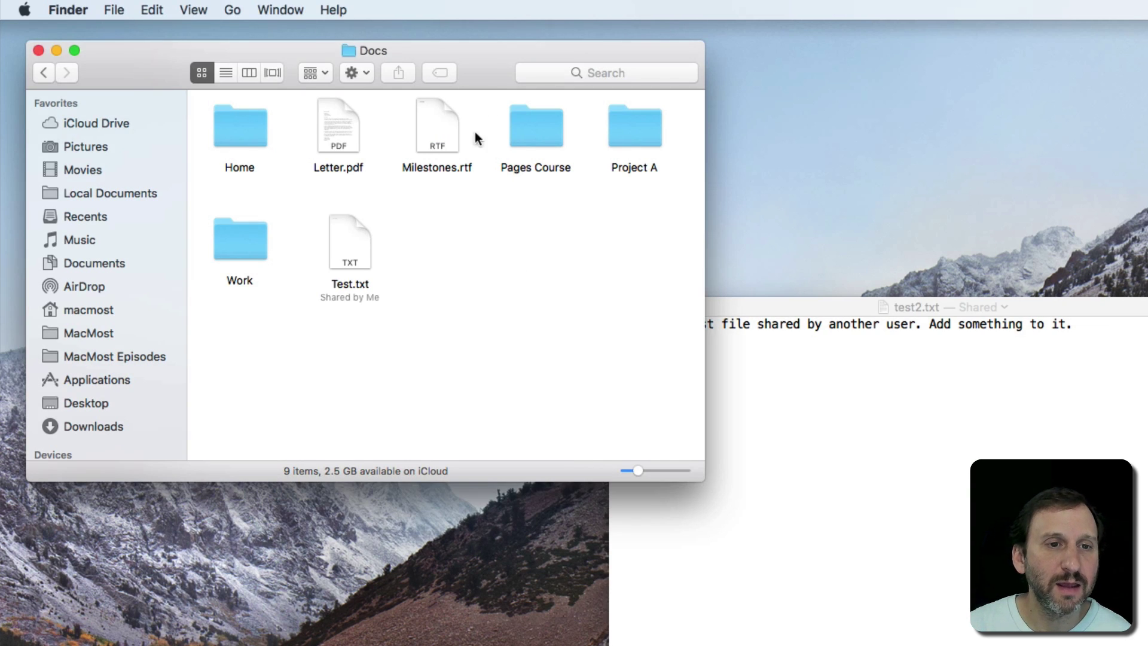
left_click(104, 123)
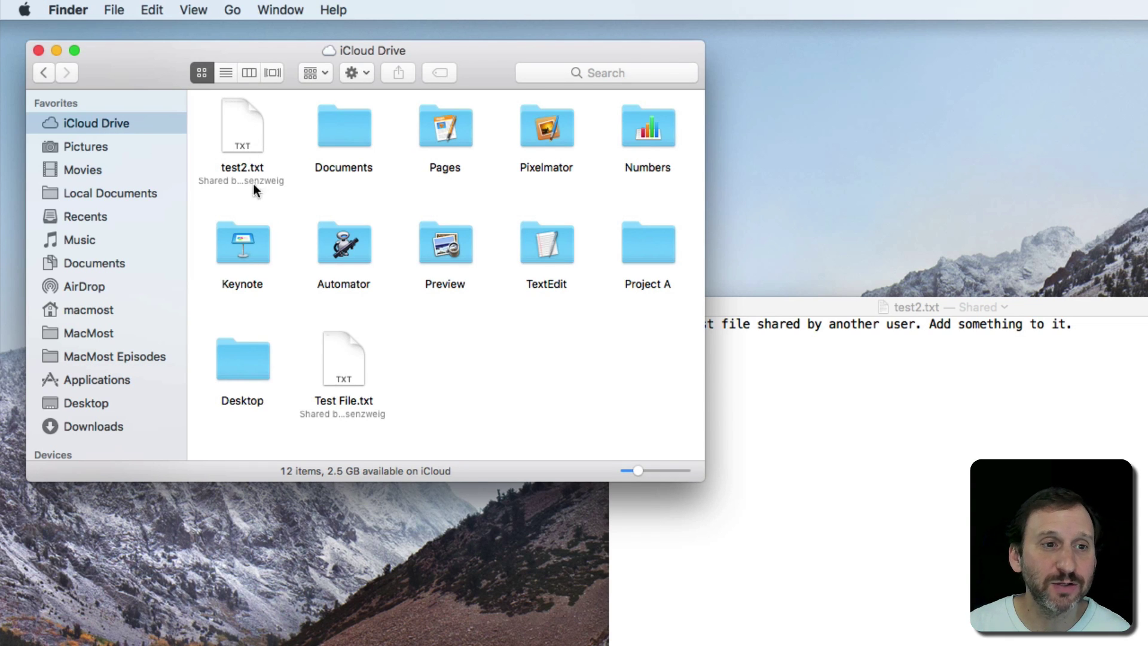
left_click(240, 144)
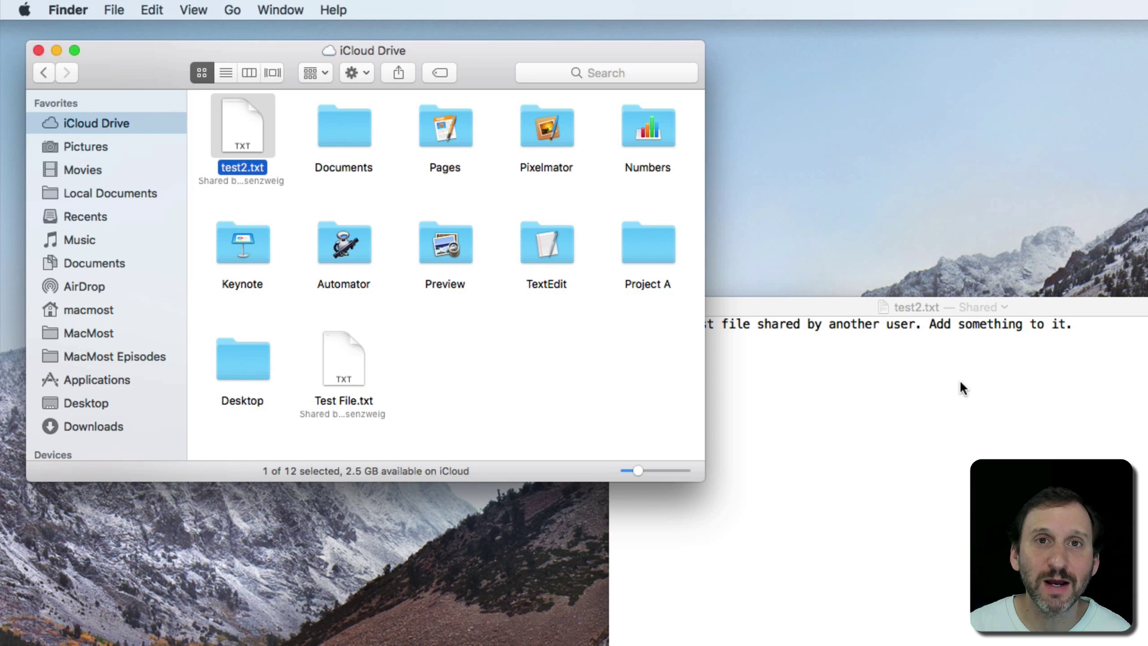
Step: Close the edited test2.txt TextEdit window, leaving test2.txt selected in iCloud Drive
left_click(845, 397)
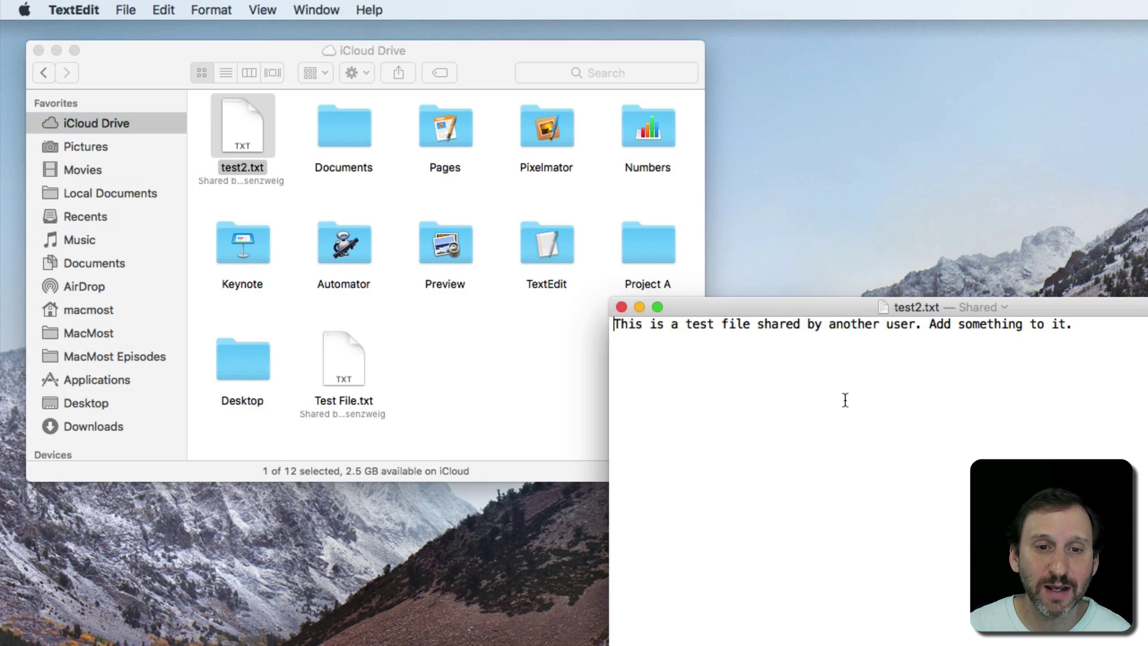
left_click(616, 307)
left_click(393, 286)
left_click(243, 141)
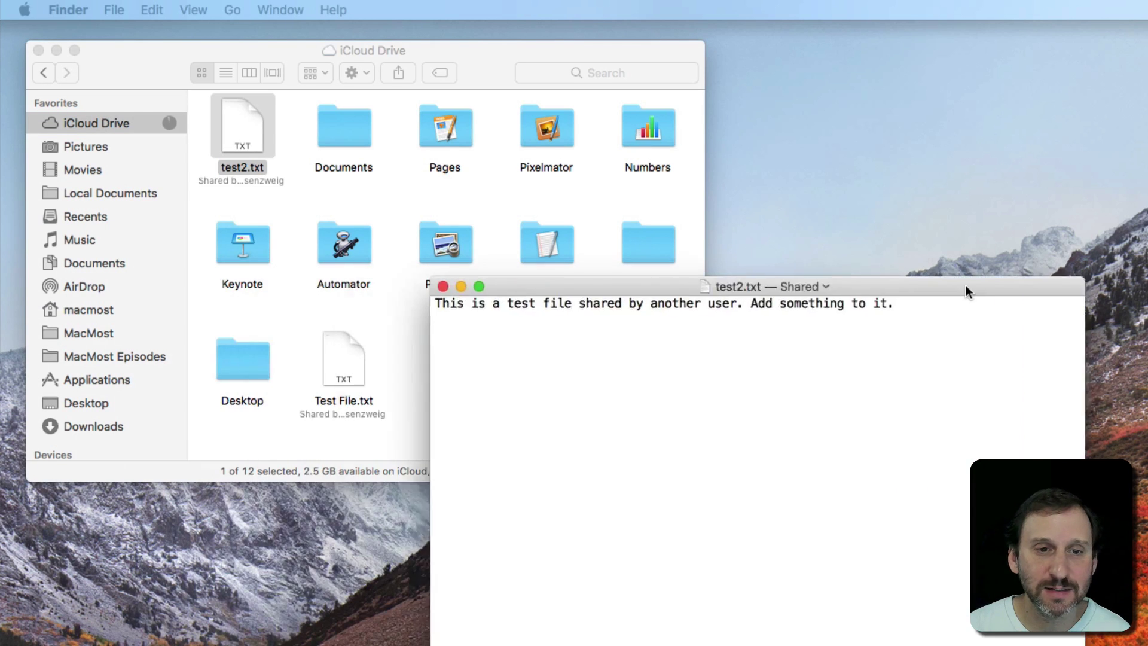
left_click_drag(965, 286, 997, 283)
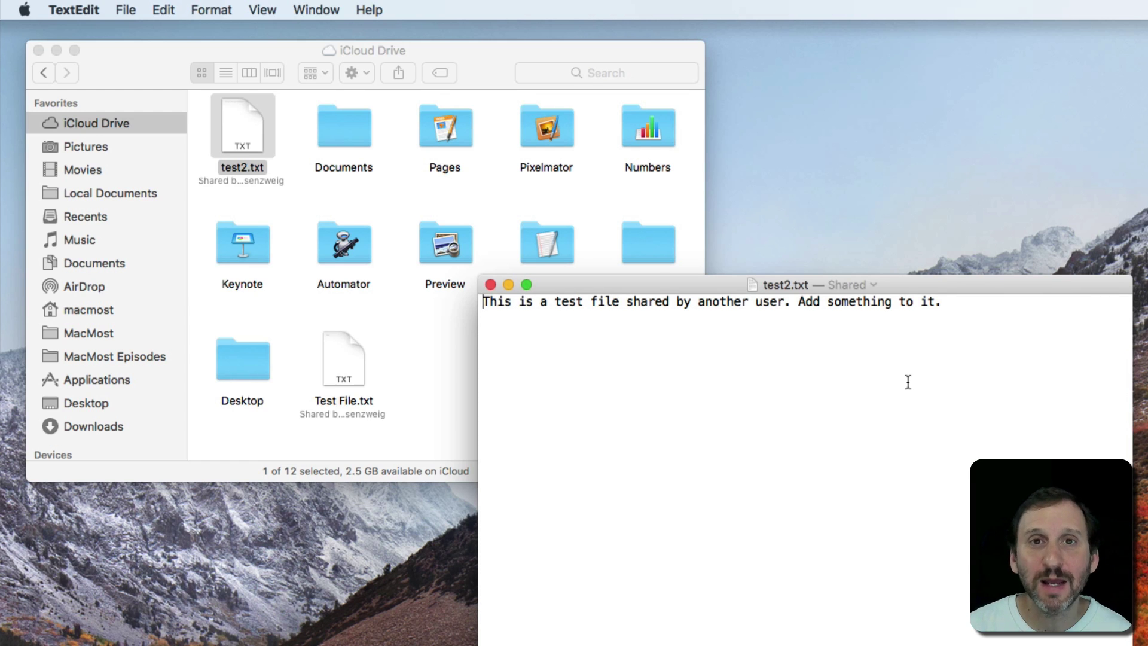
left_click(490, 284)
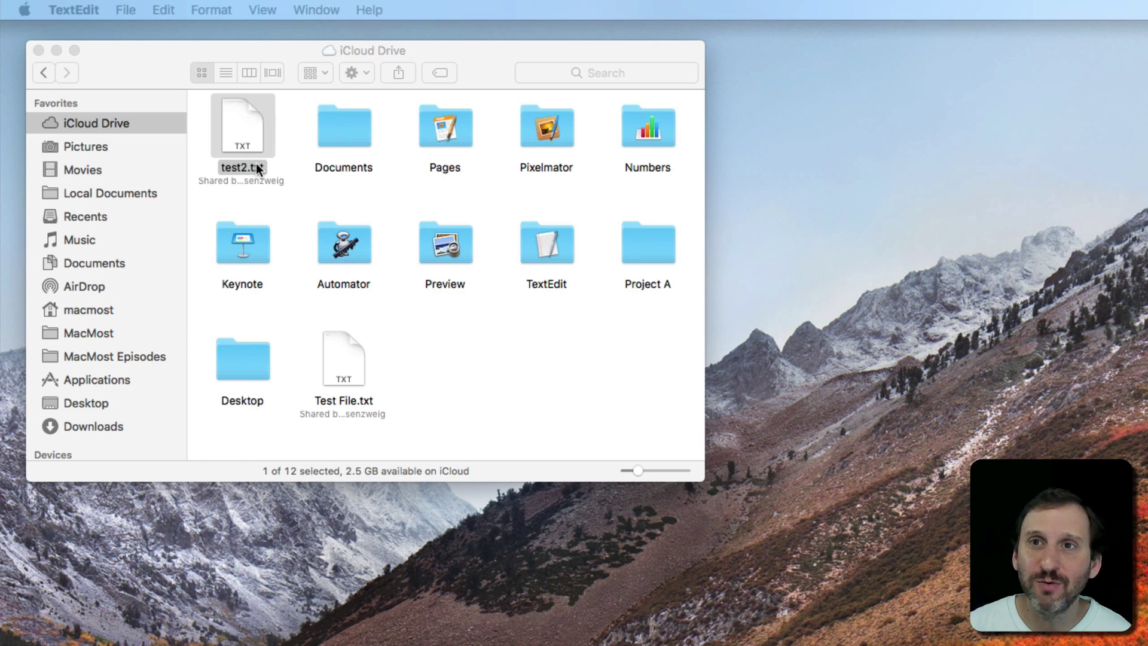
Step: Open Documents > Docs, select Letter.pdf and bring up its sharing options
double_click(337, 128)
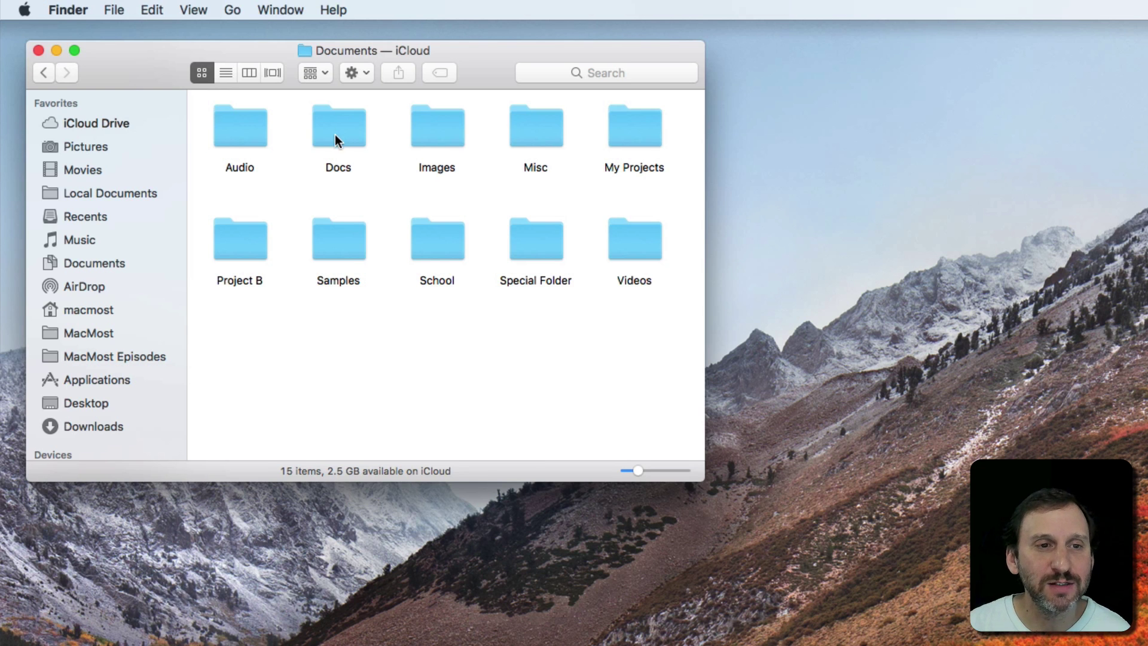
double_click(336, 133)
left_click(338, 126)
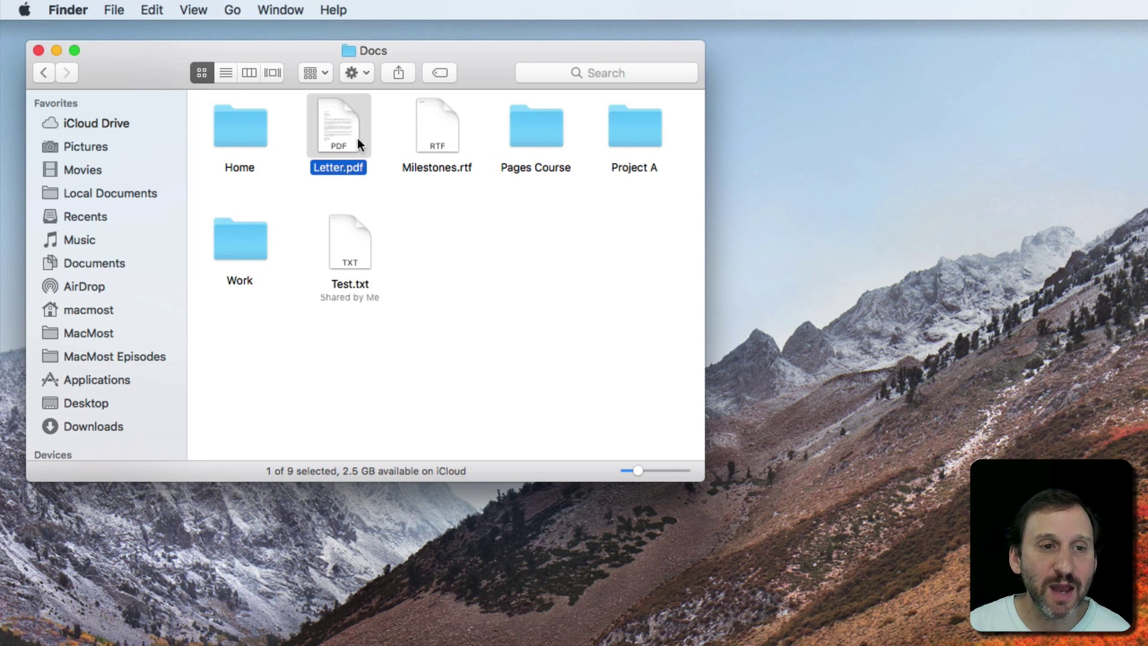
left_click(402, 70)
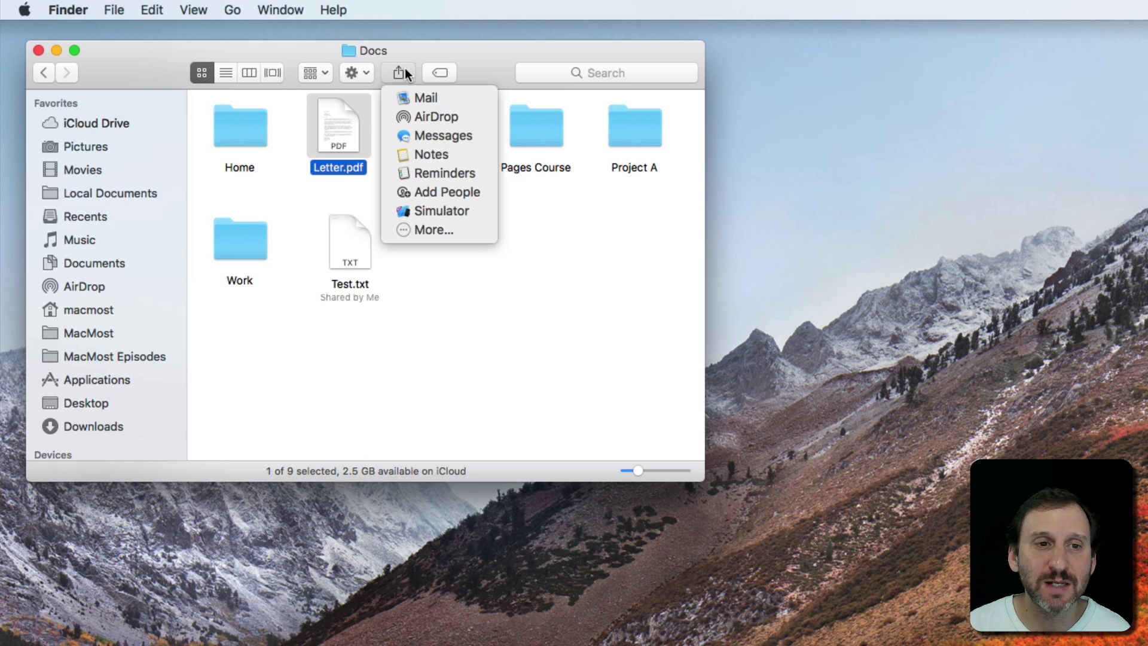
Step: Share Letter.pdf through Add People with View only access for Anyone with the link
left_click(439, 192)
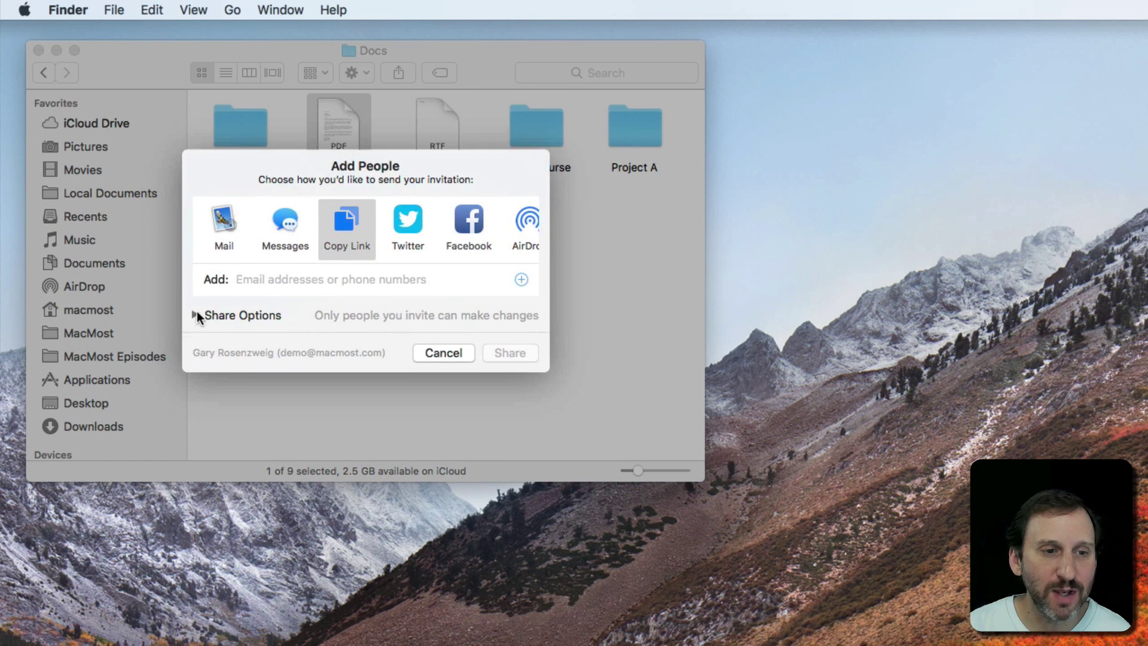
left_click(196, 311)
left_click(335, 341)
left_click(334, 355)
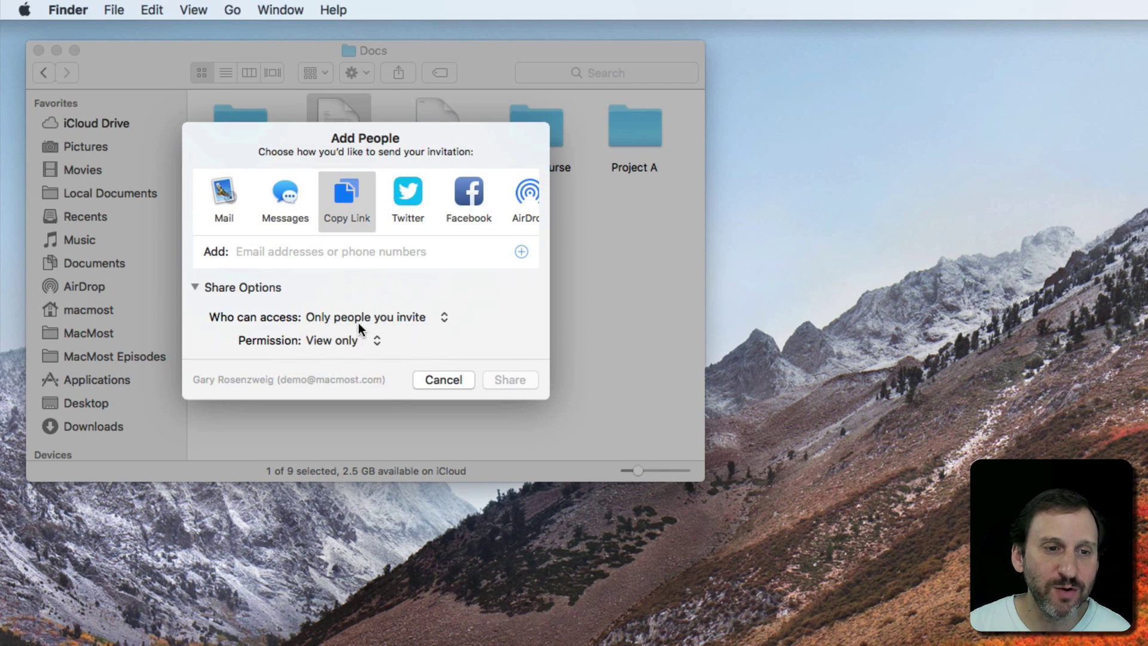
left_click(358, 322)
left_click(360, 326)
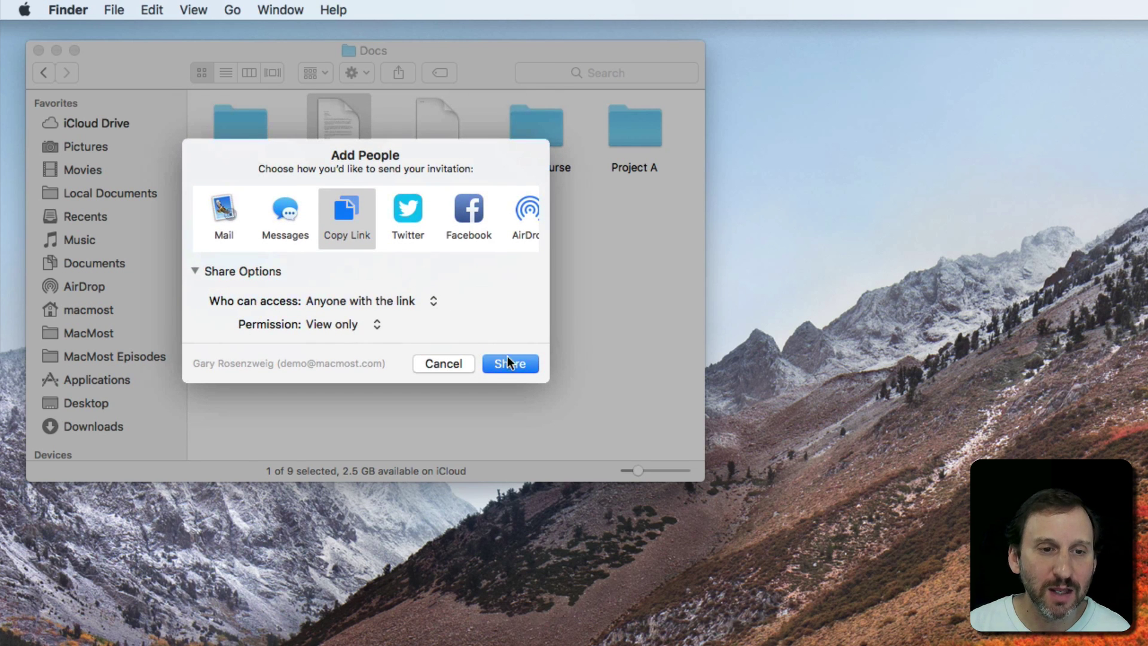
left_click(510, 364)
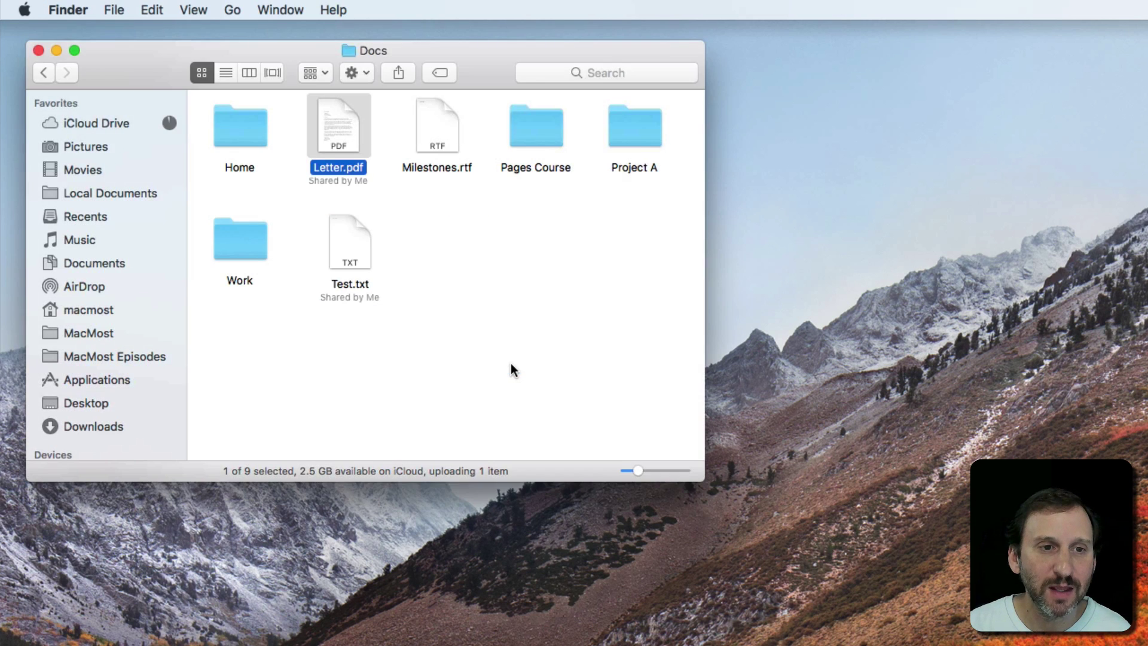